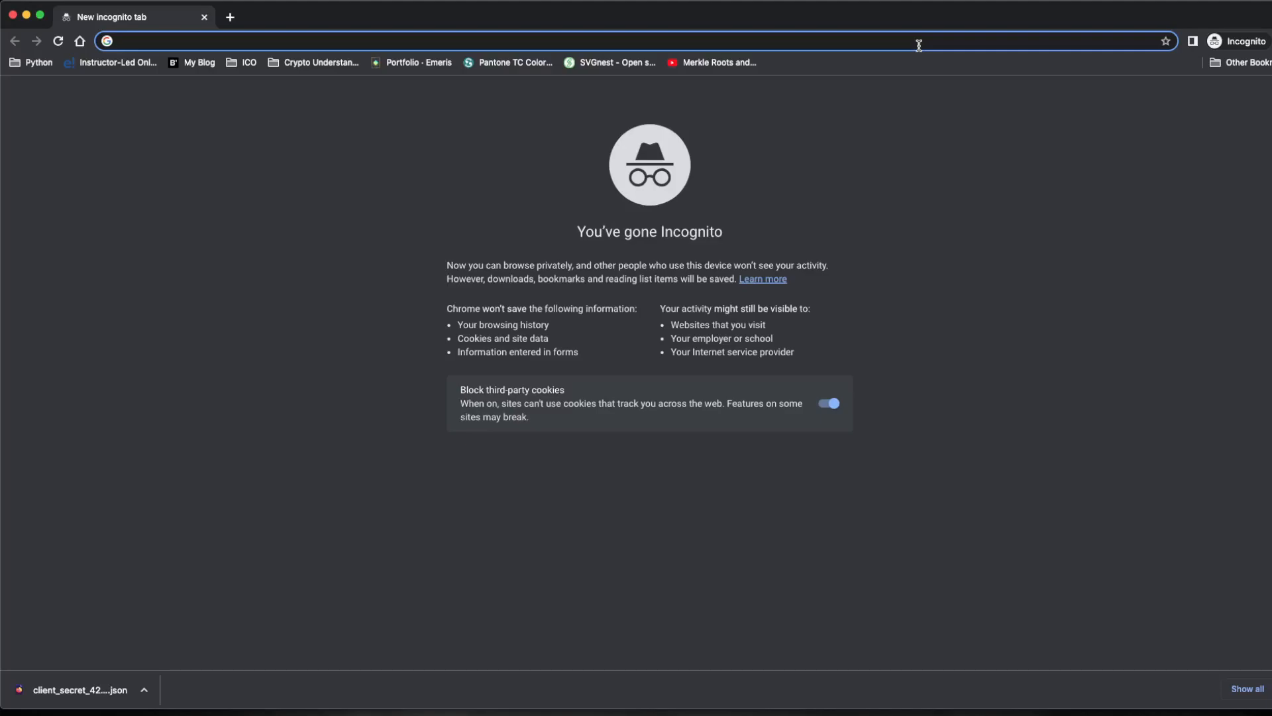
- Open console.developers.google.com in the browser
type("console.")
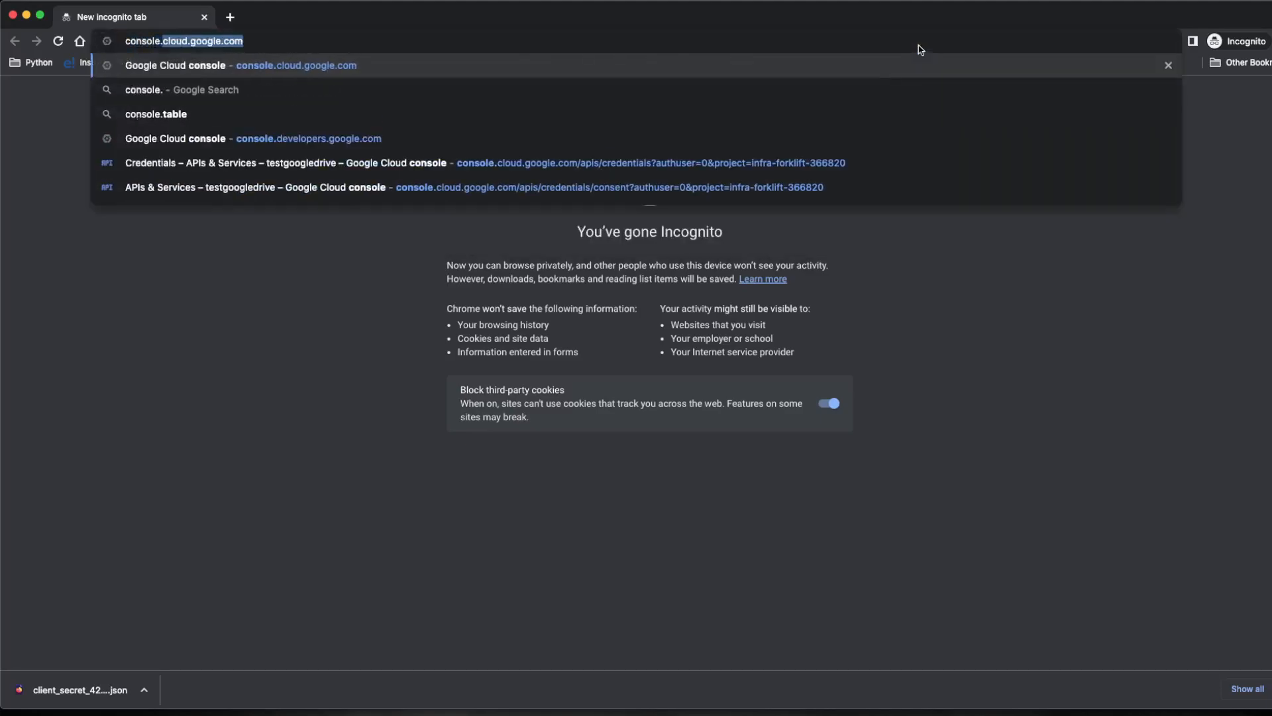
type("deve")
key("Right")
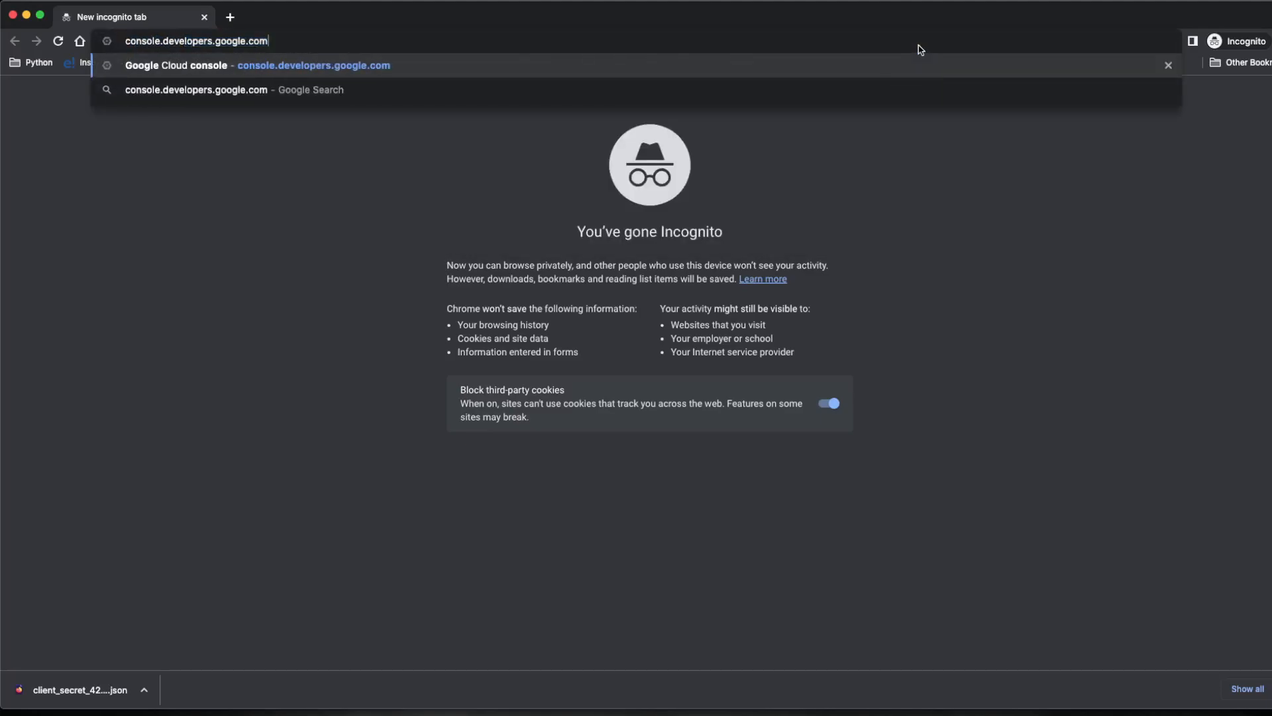
key("Return")
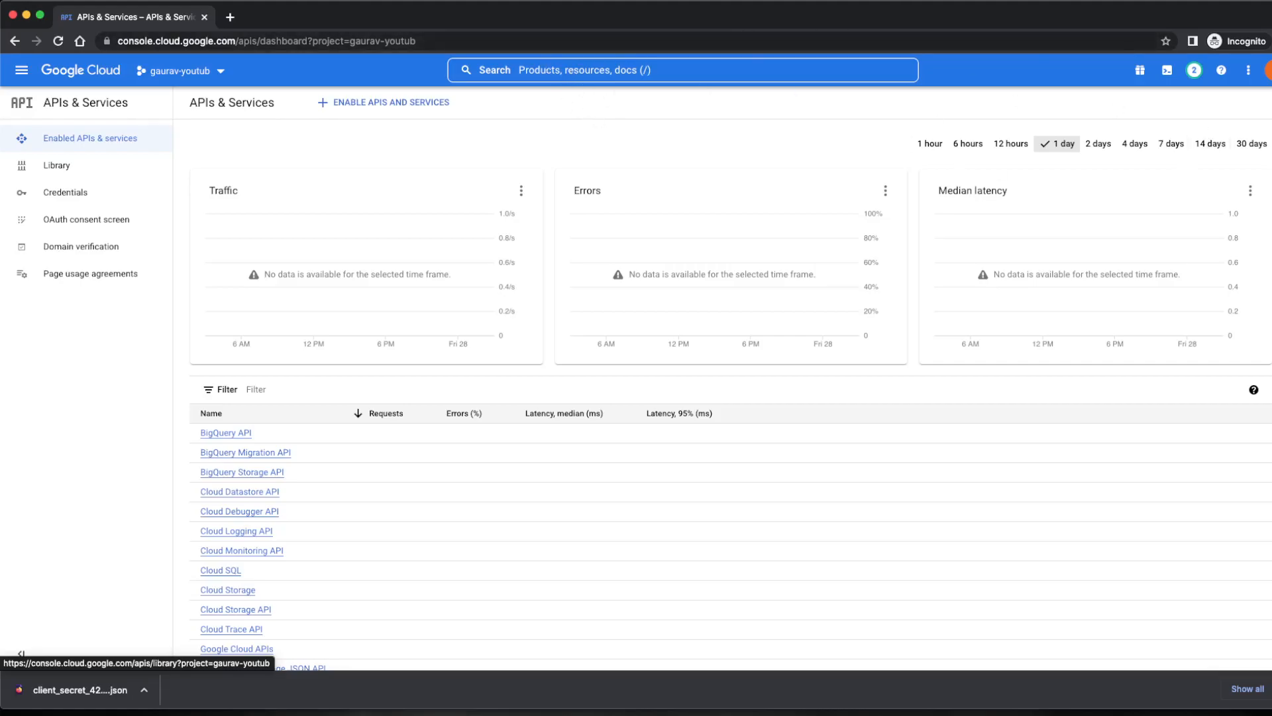
- Create a new Google Cloud project named "youtube-api" without an organization
left_click(160, 78)
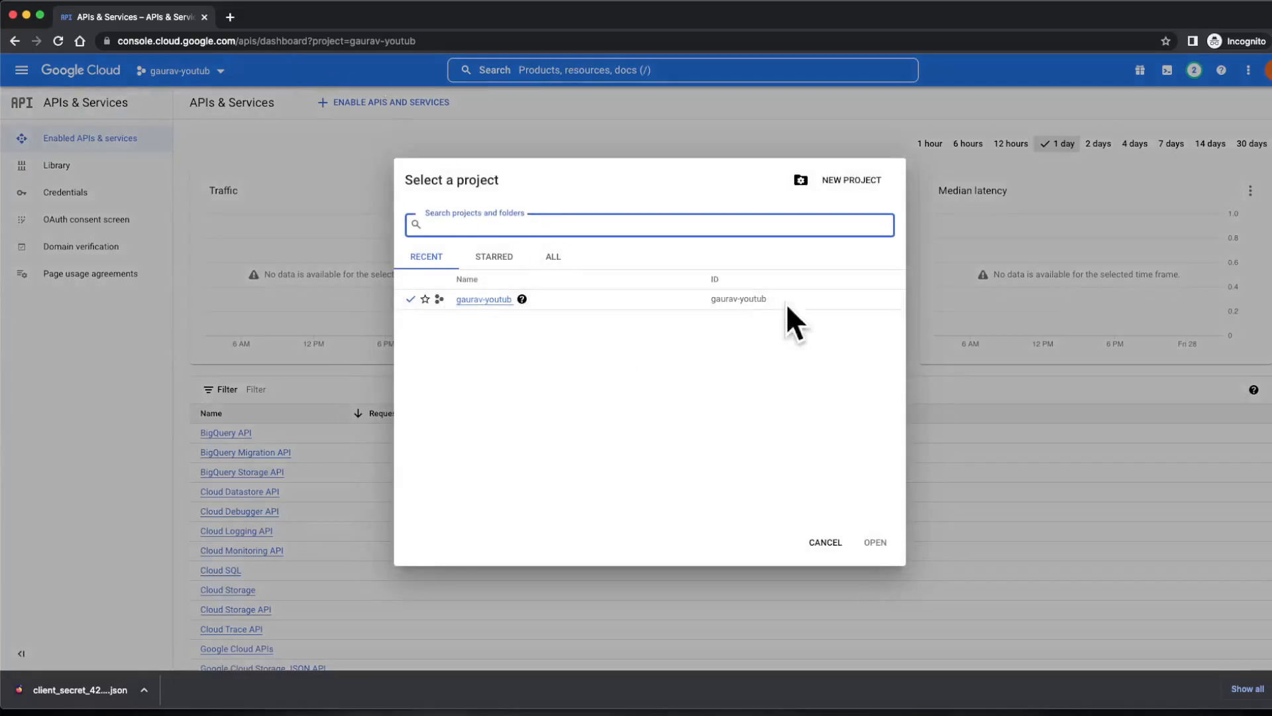
left_click(914, 355)
left_click(199, 84)
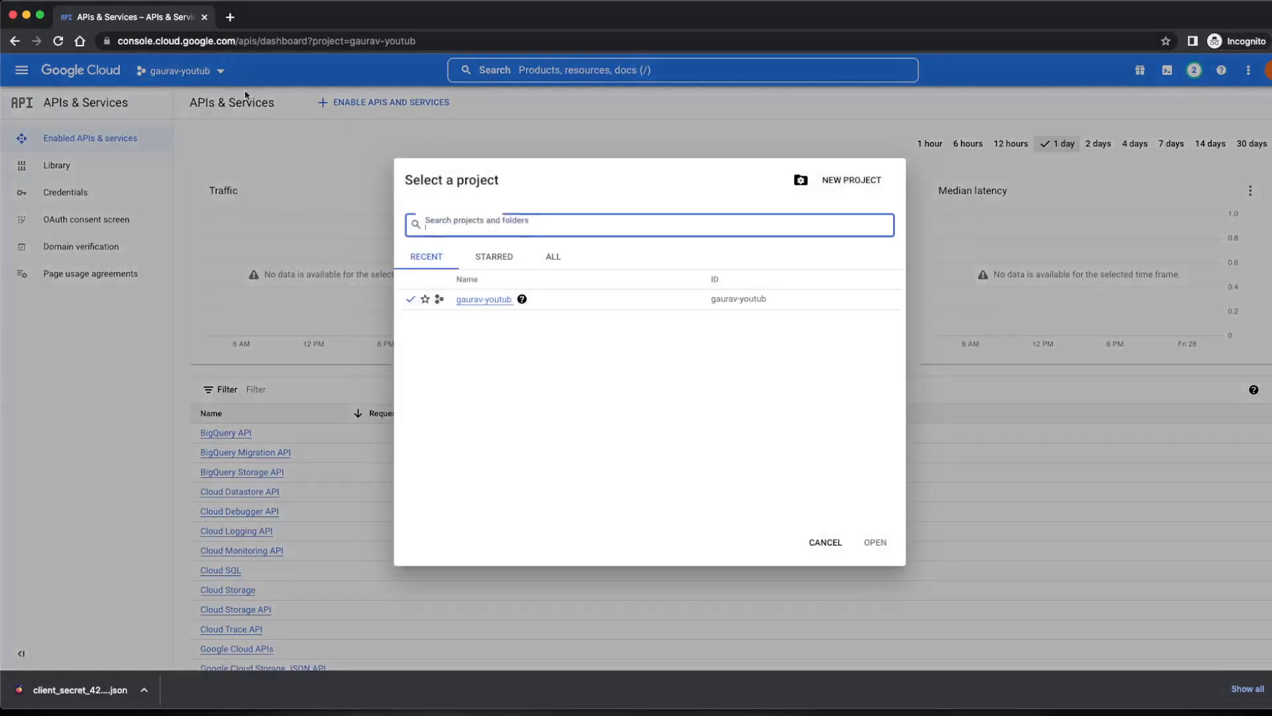
left_click(833, 186)
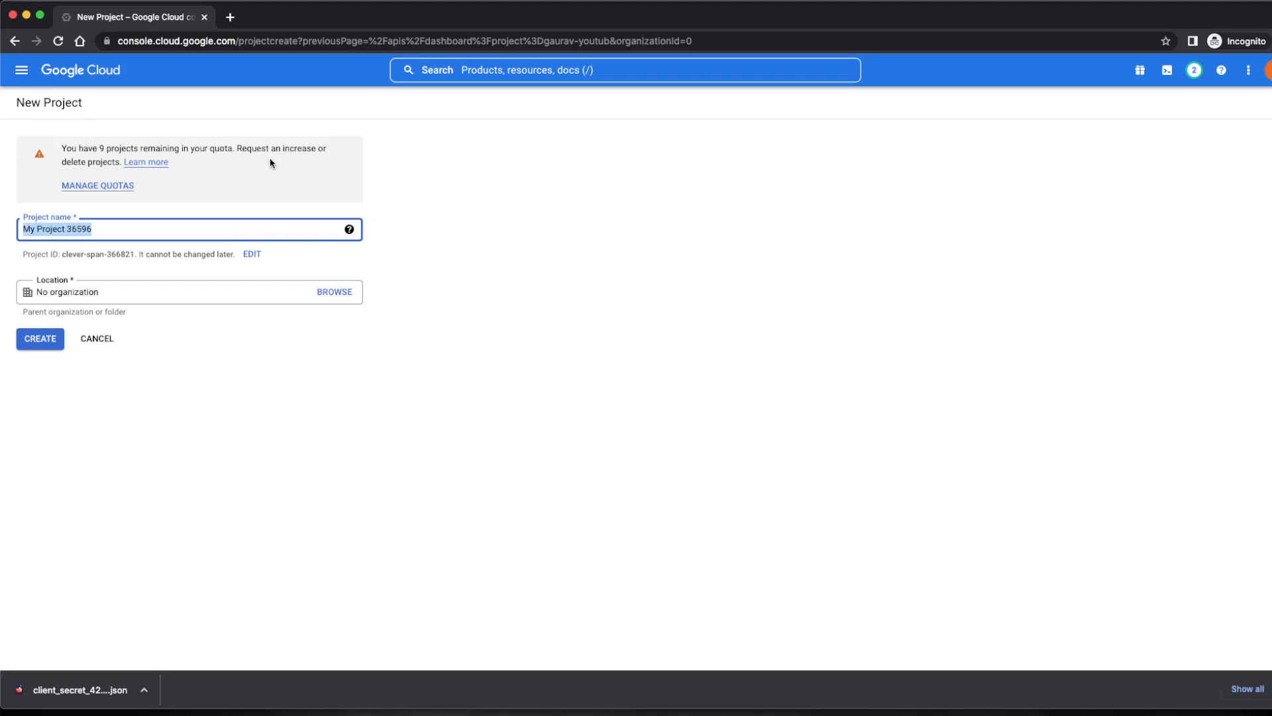
type("youtube-api")
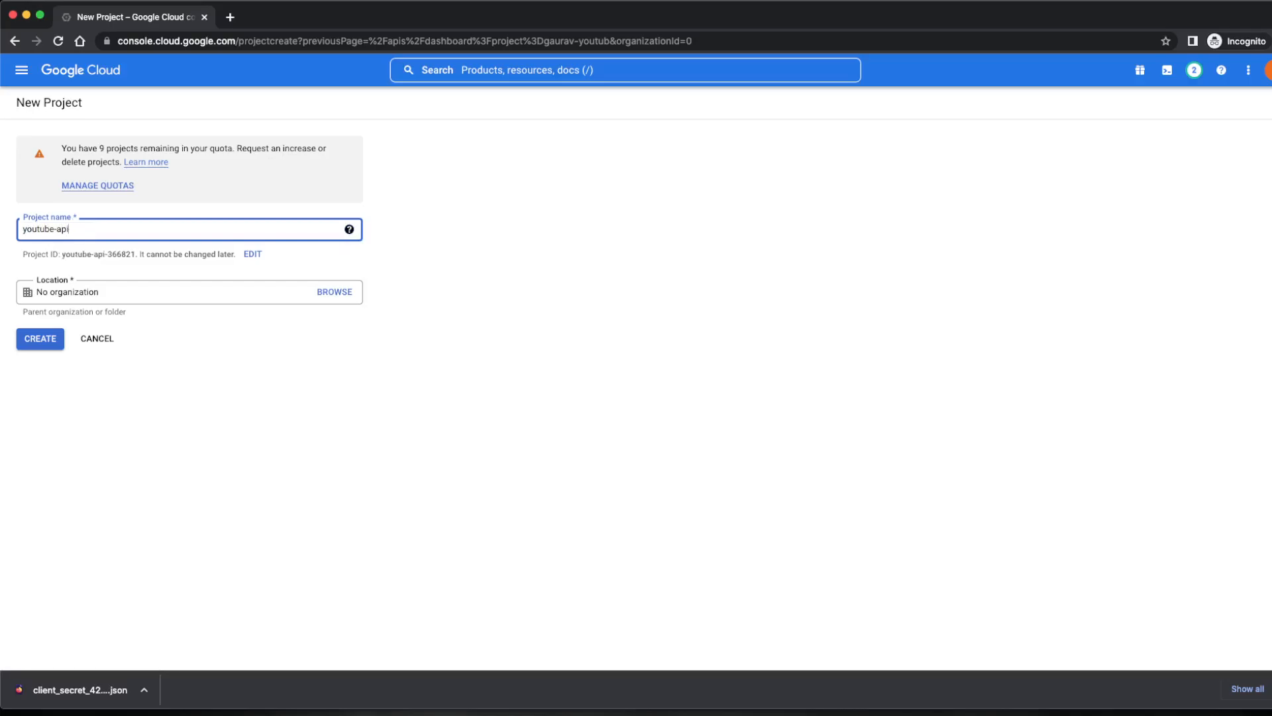
left_click(34, 341)
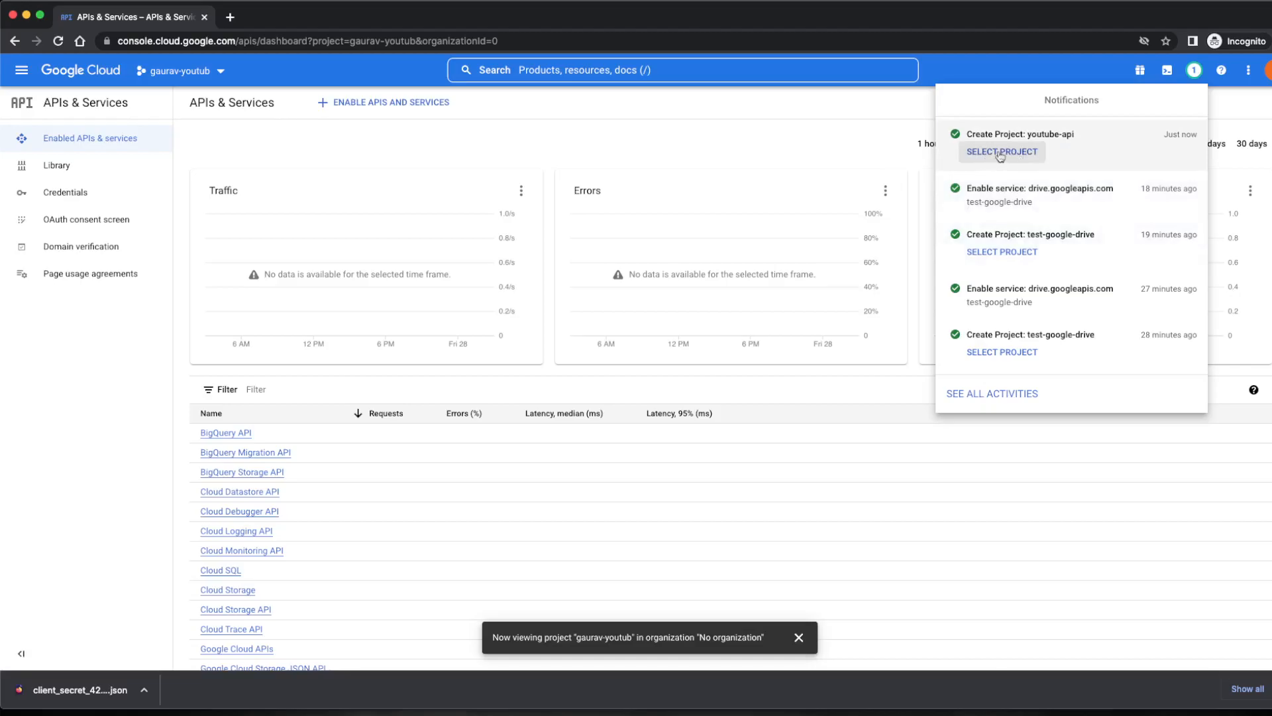
- Switch the console to the youtube-api project
left_click(865, 158)
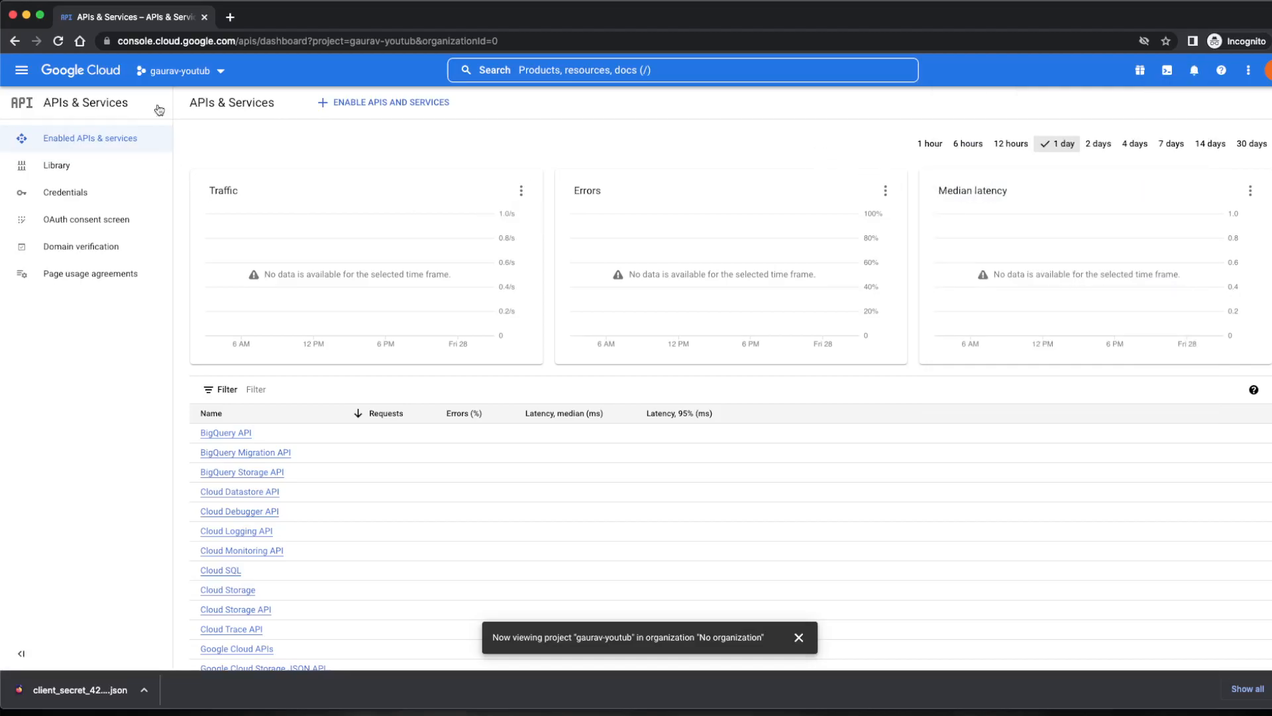
left_click(218, 75)
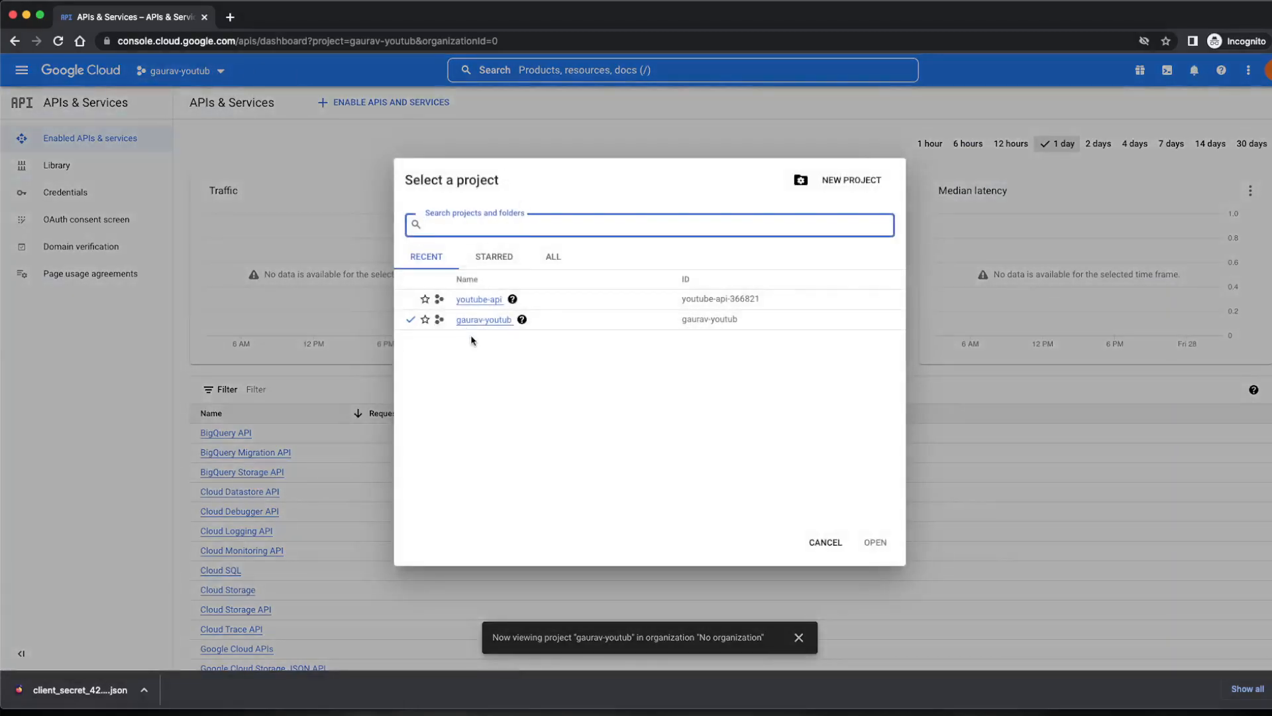
left_click(479, 300)
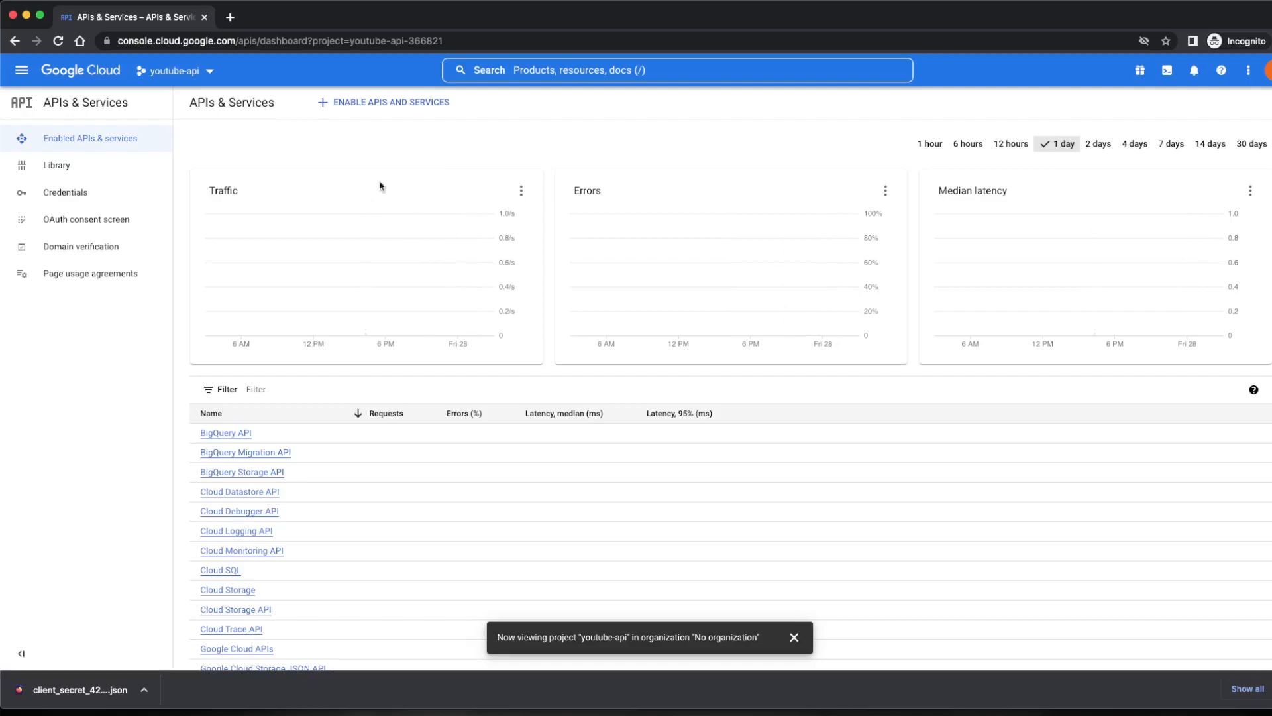
- Search the API Library for "youtube", choose YouTube Data API v3 and enable it for the project
left_click(332, 112)
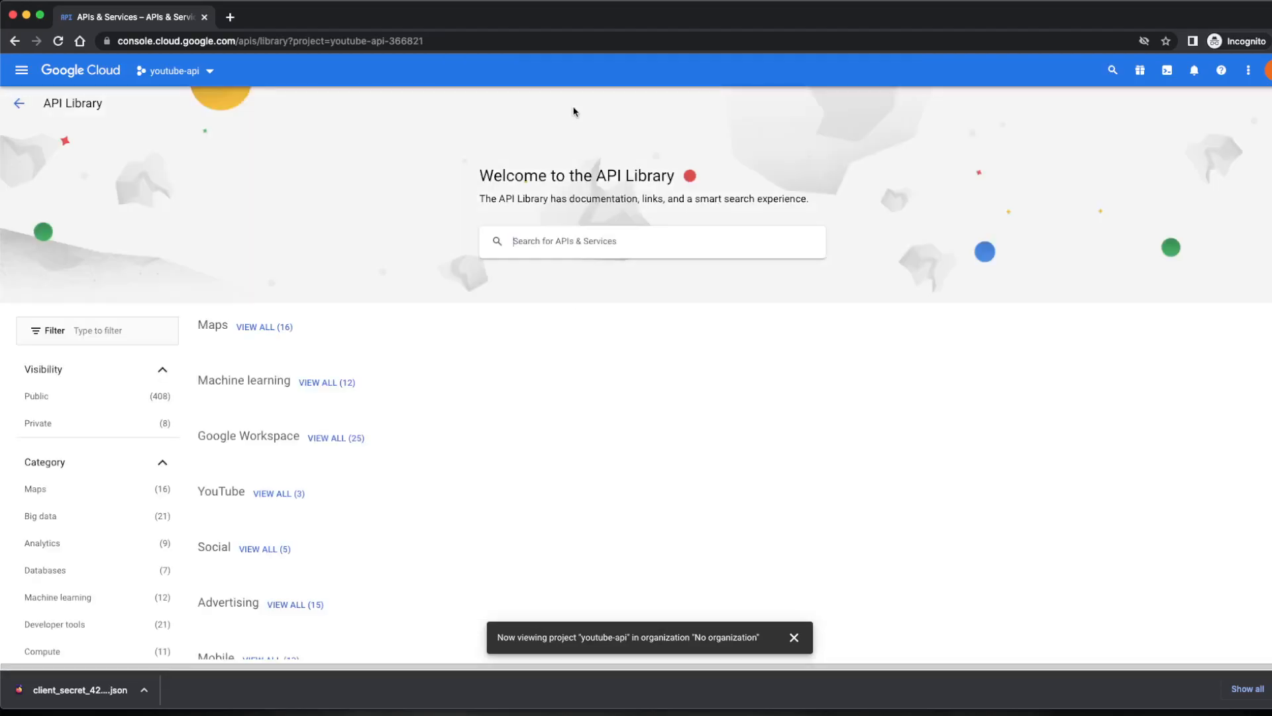
left_click(630, 250)
type("youtube")
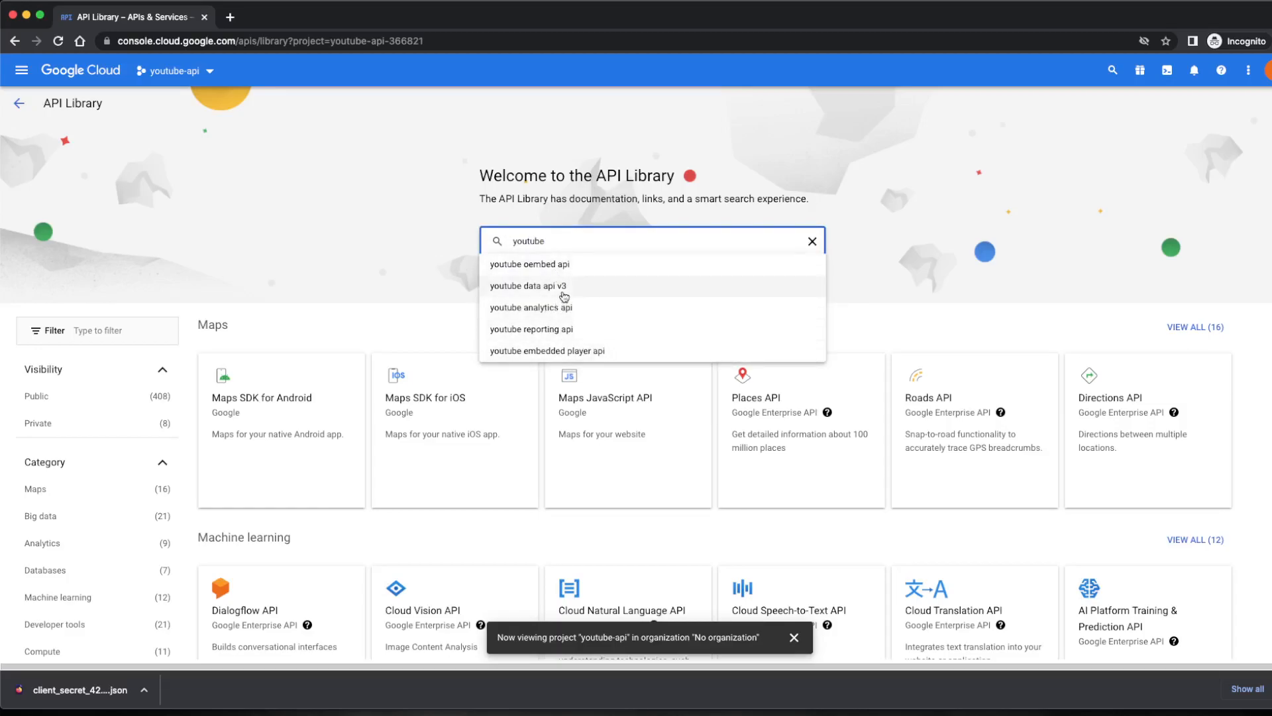
left_click(564, 290)
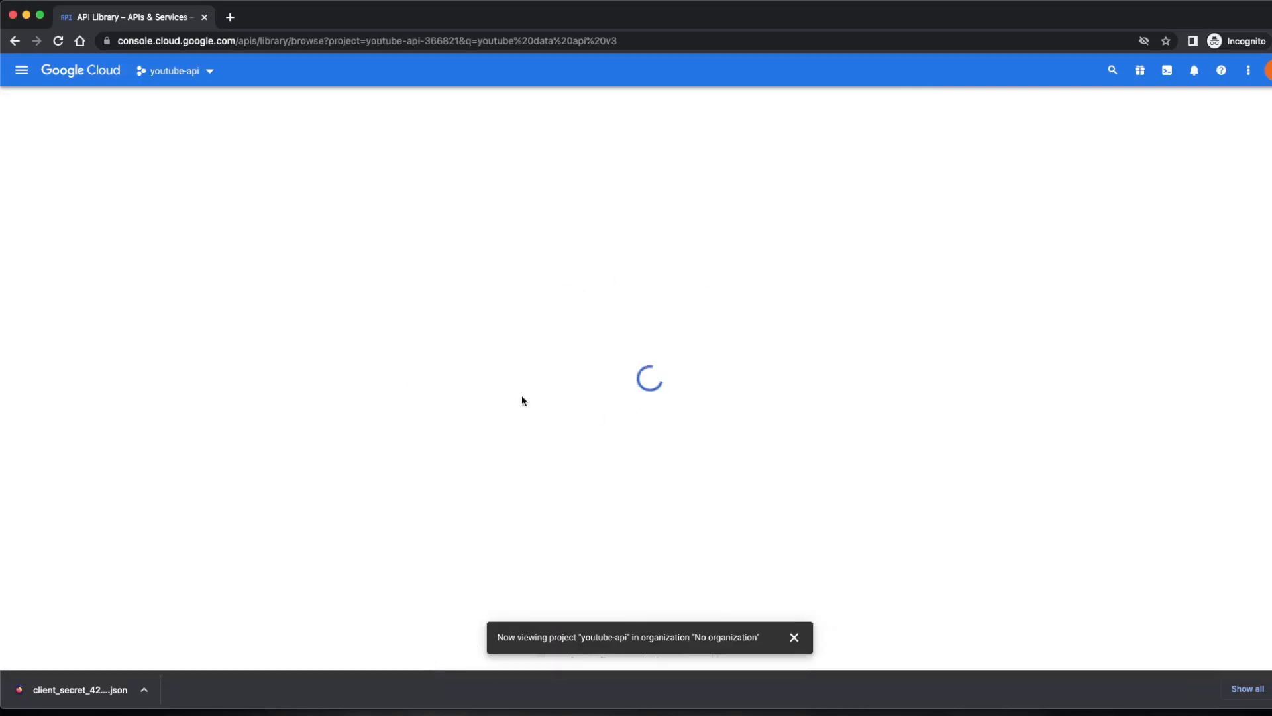
left_click(355, 250)
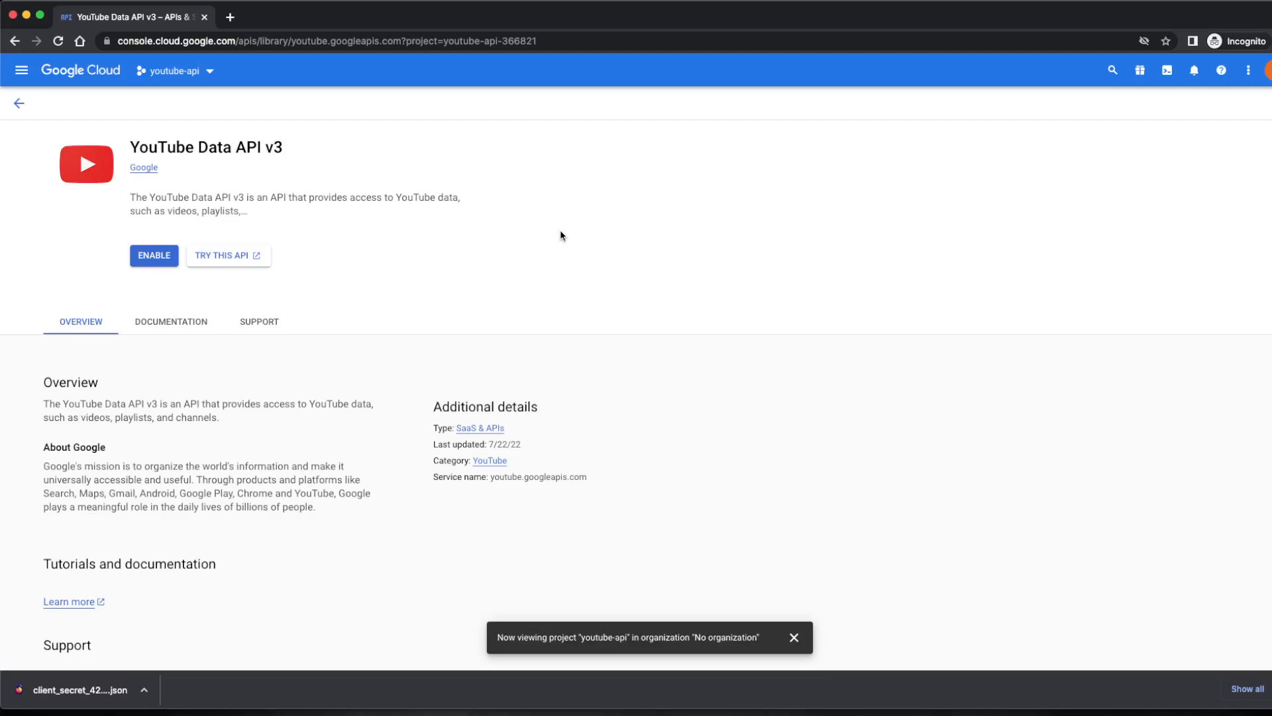
left_click(149, 257)
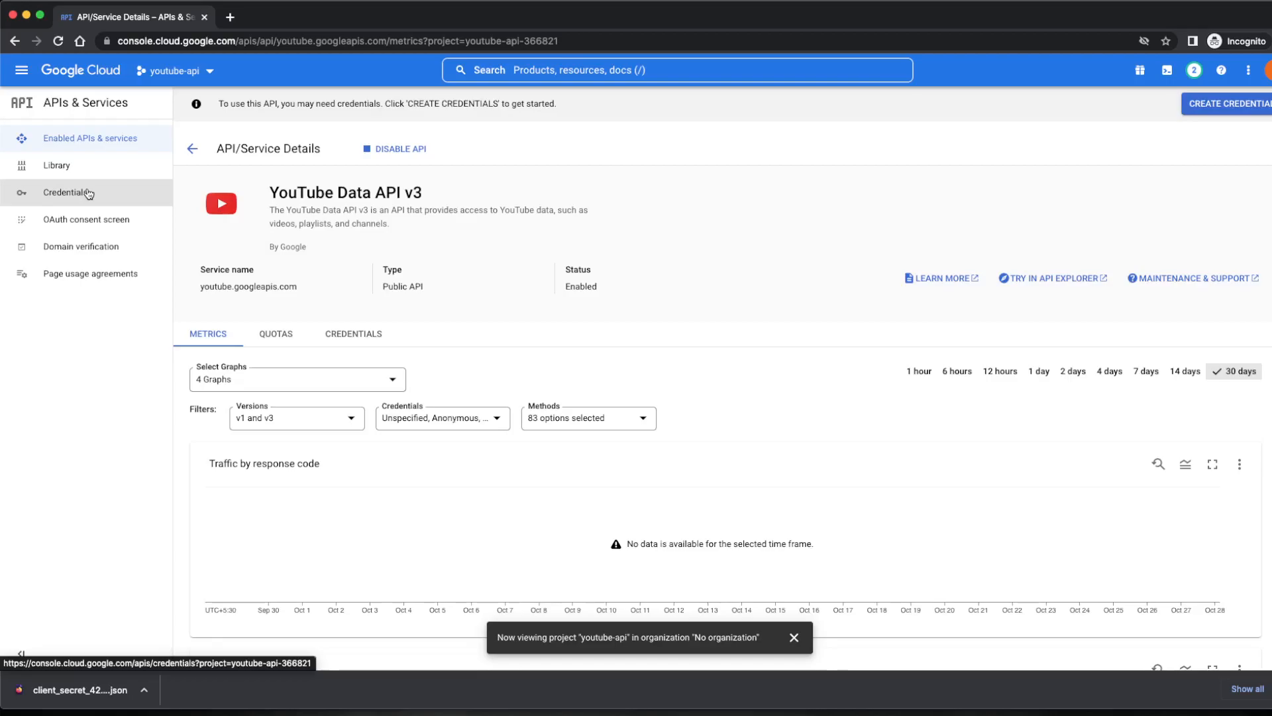
- Create an API key credential for the project and copy the generated key
left_click(88, 193)
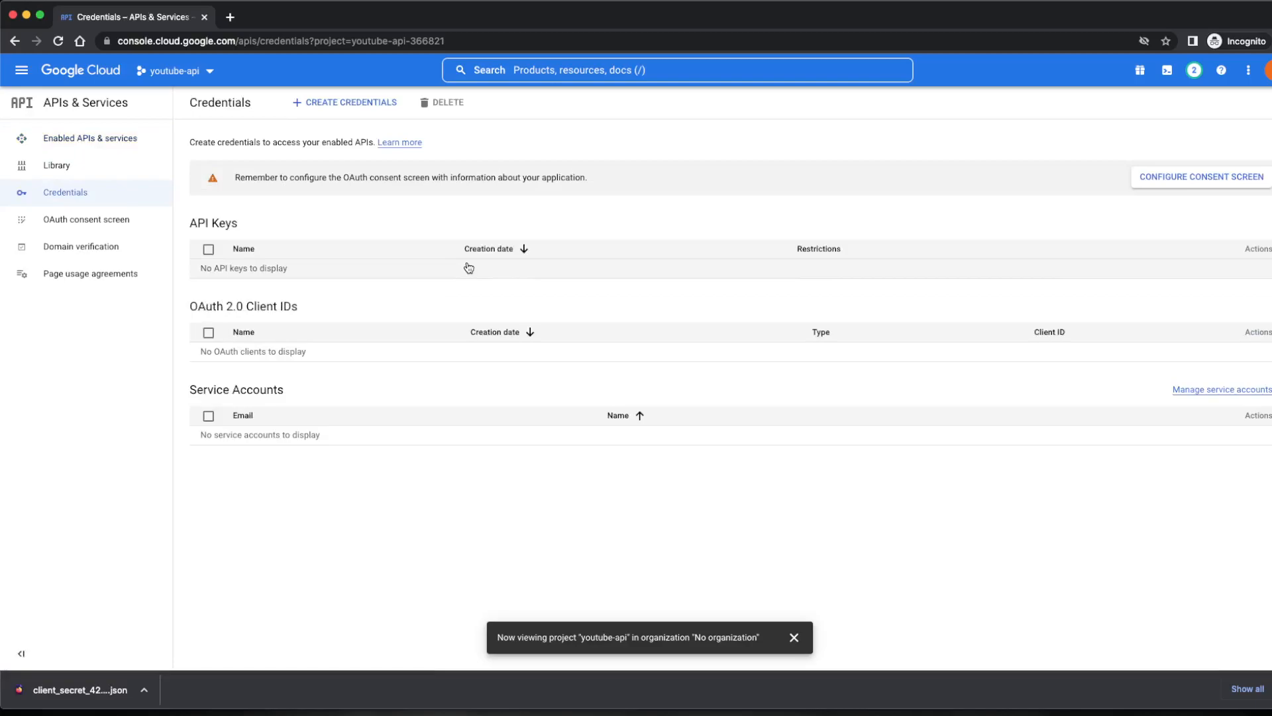
left_click(354, 105)
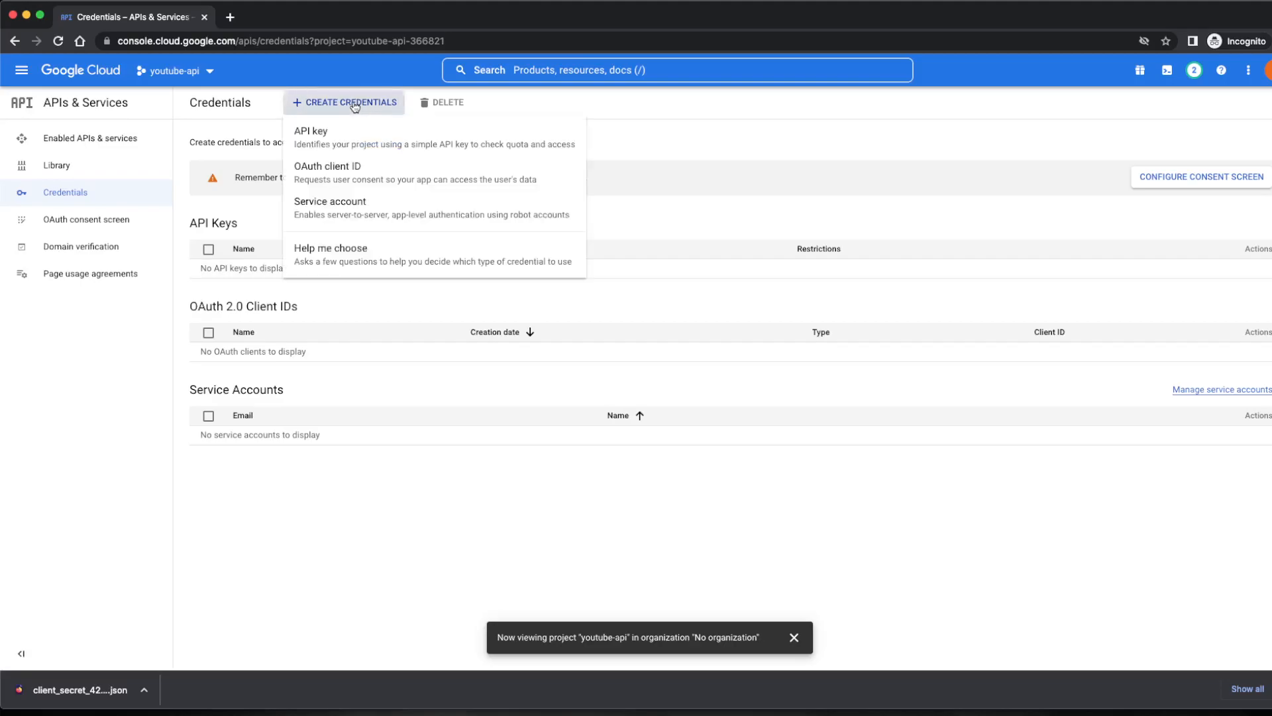
left_click(353, 137)
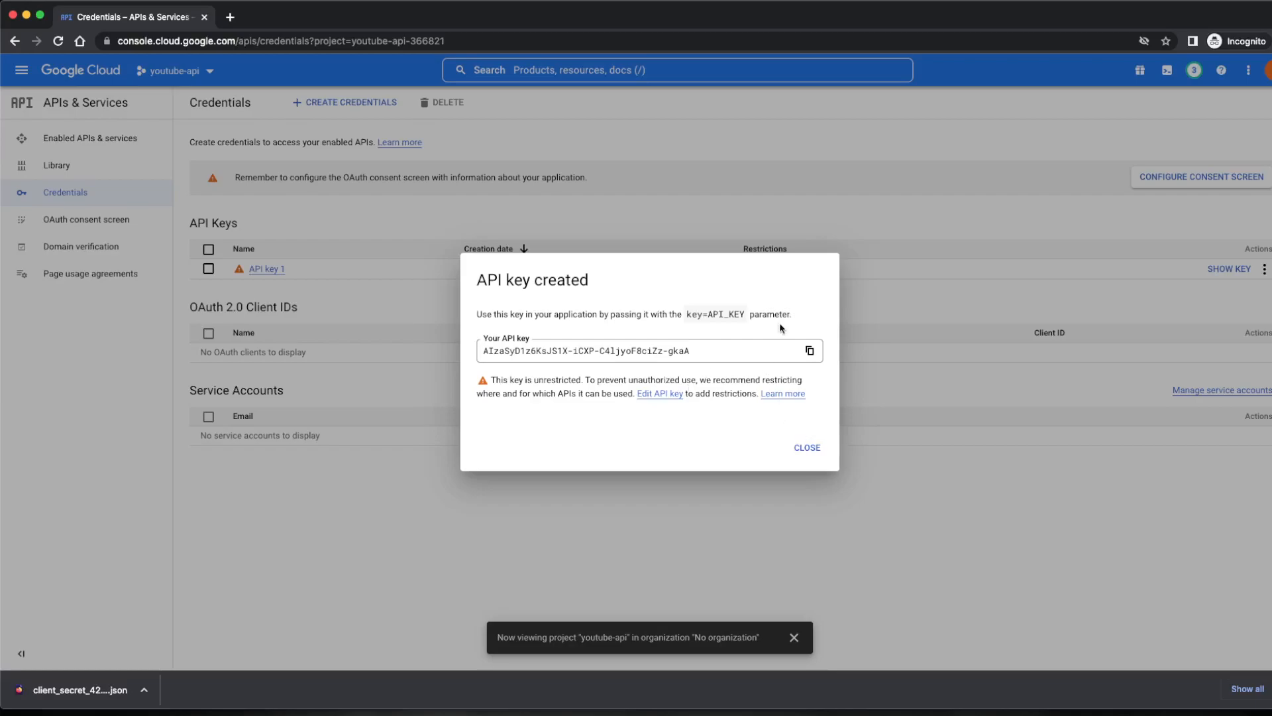
left_click(815, 355)
left_click(807, 447)
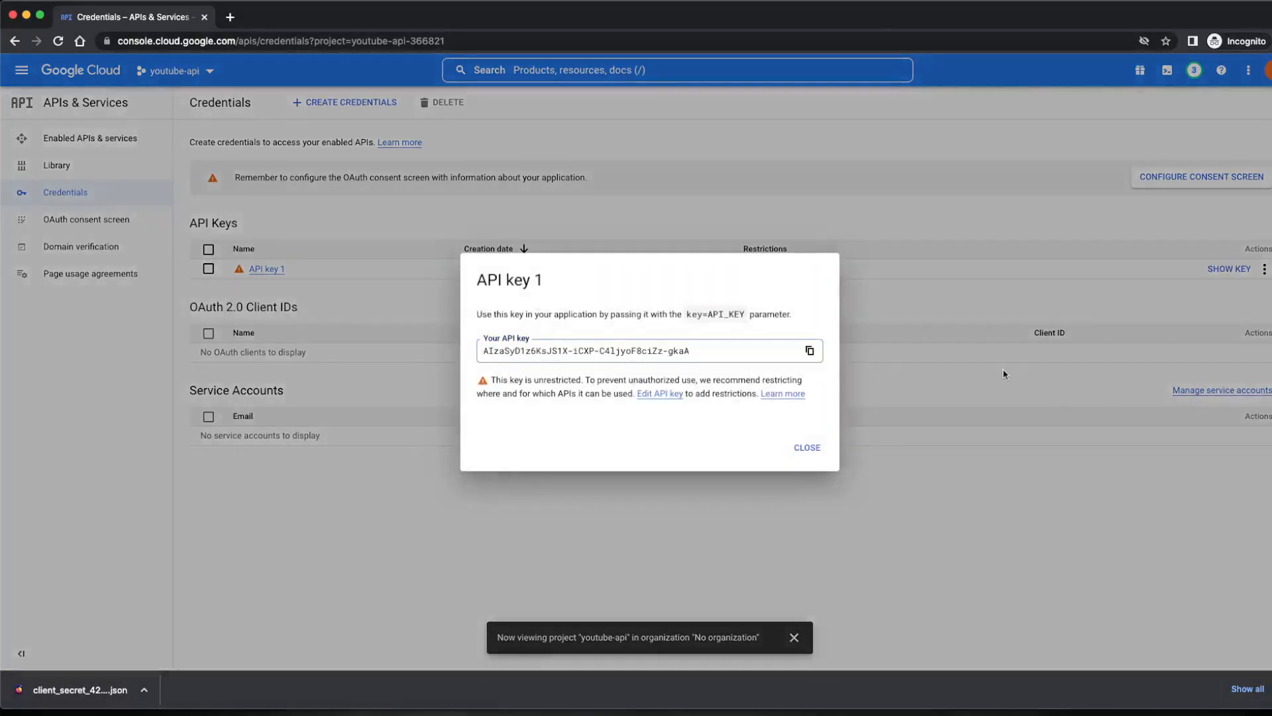
- Open the new API key for editing and examine its restriction options and creation date
left_click(791, 440)
left_click(1264, 268)
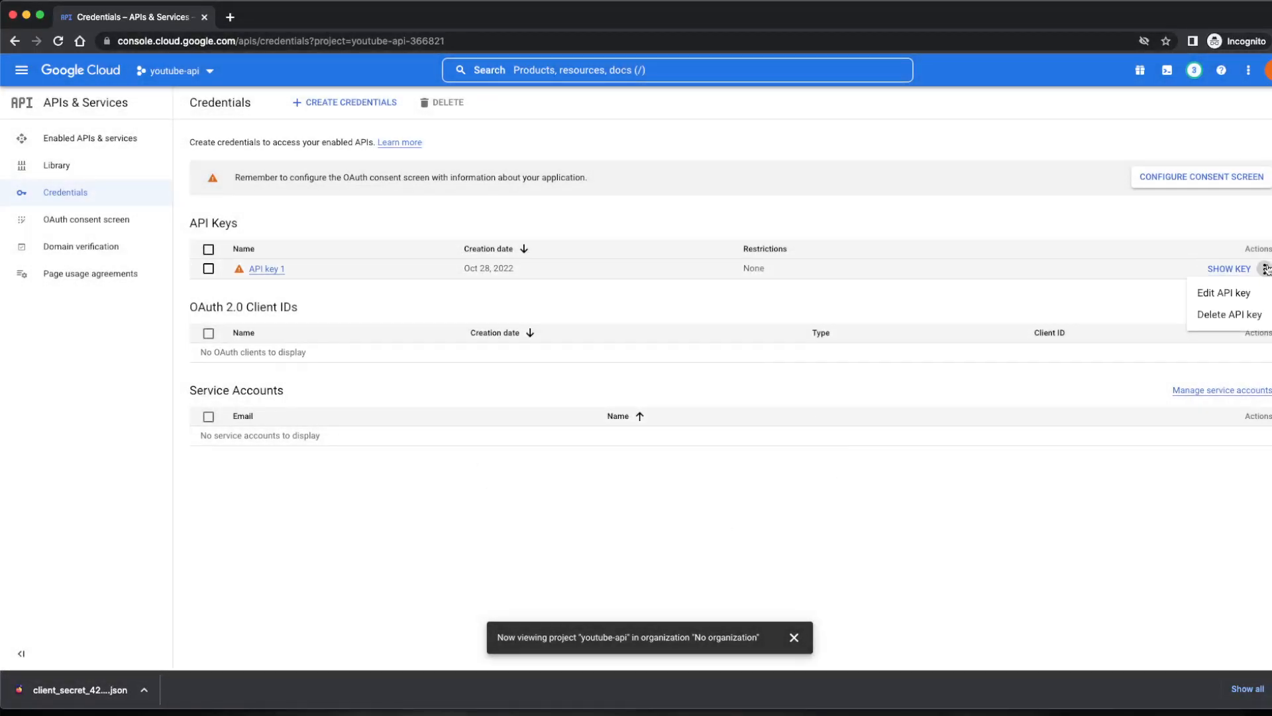
left_click(1223, 292)
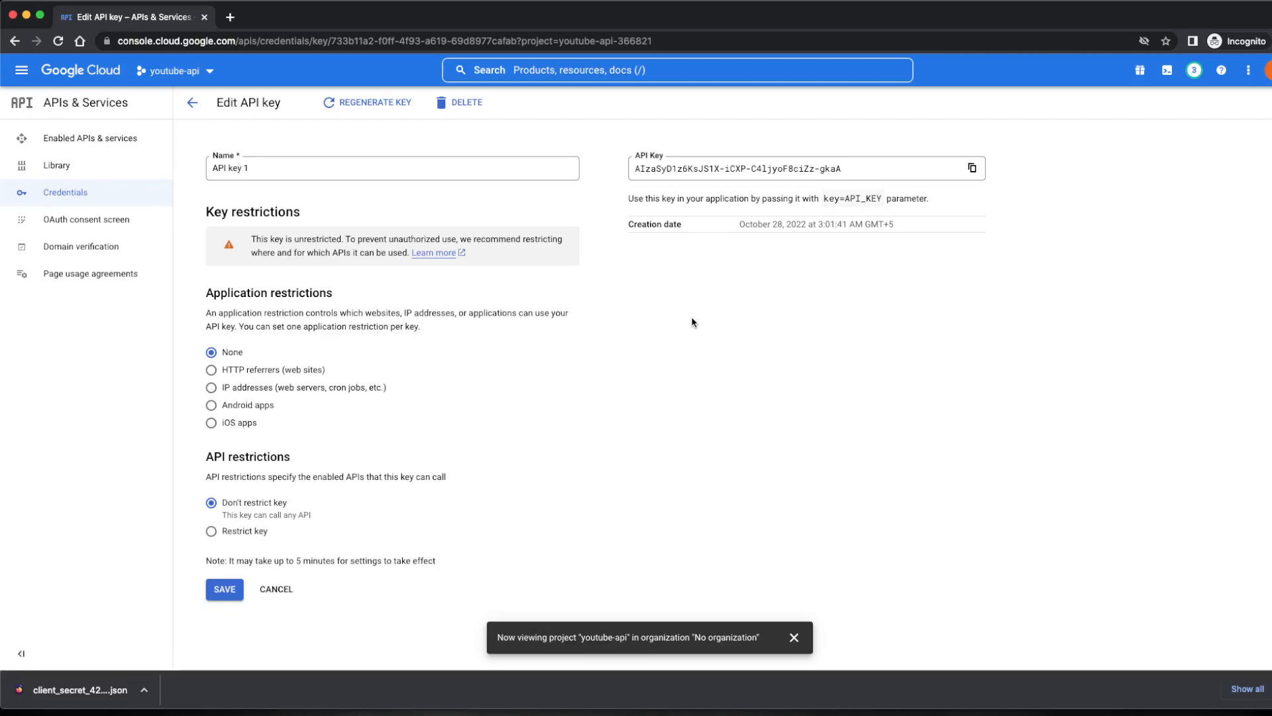
left_click_drag(895, 225, 742, 221)
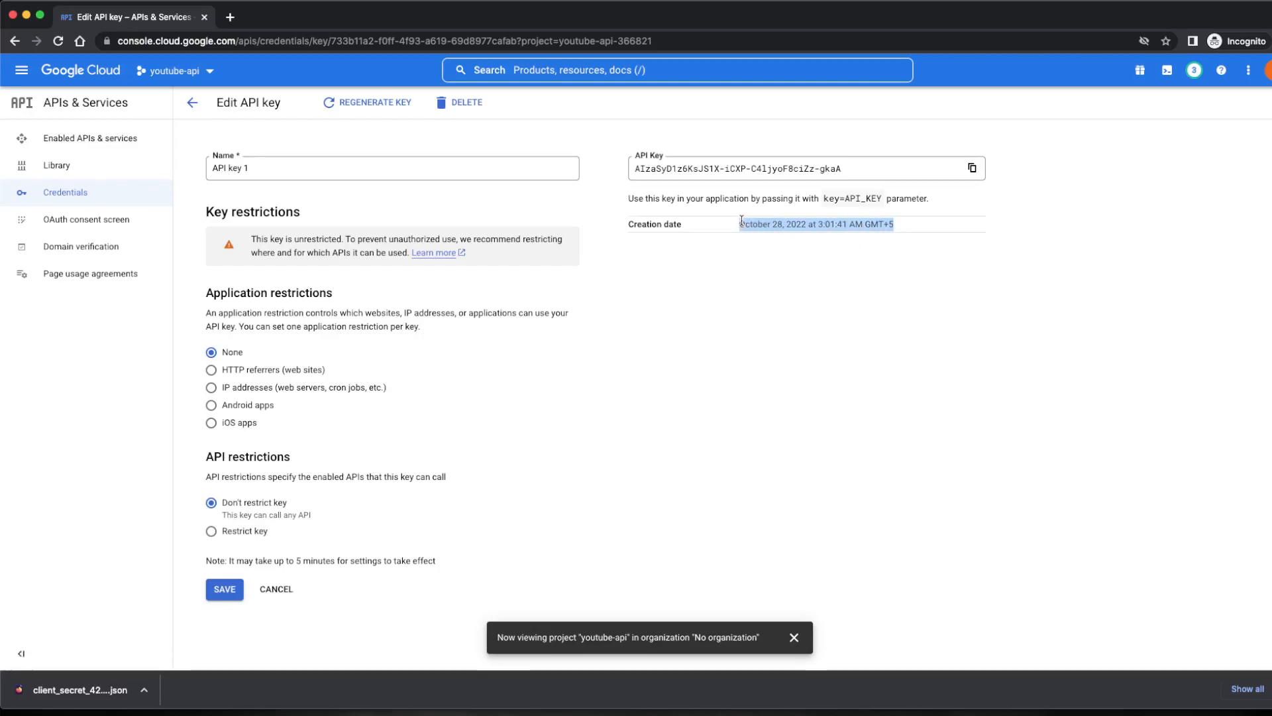
left_click(981, 357)
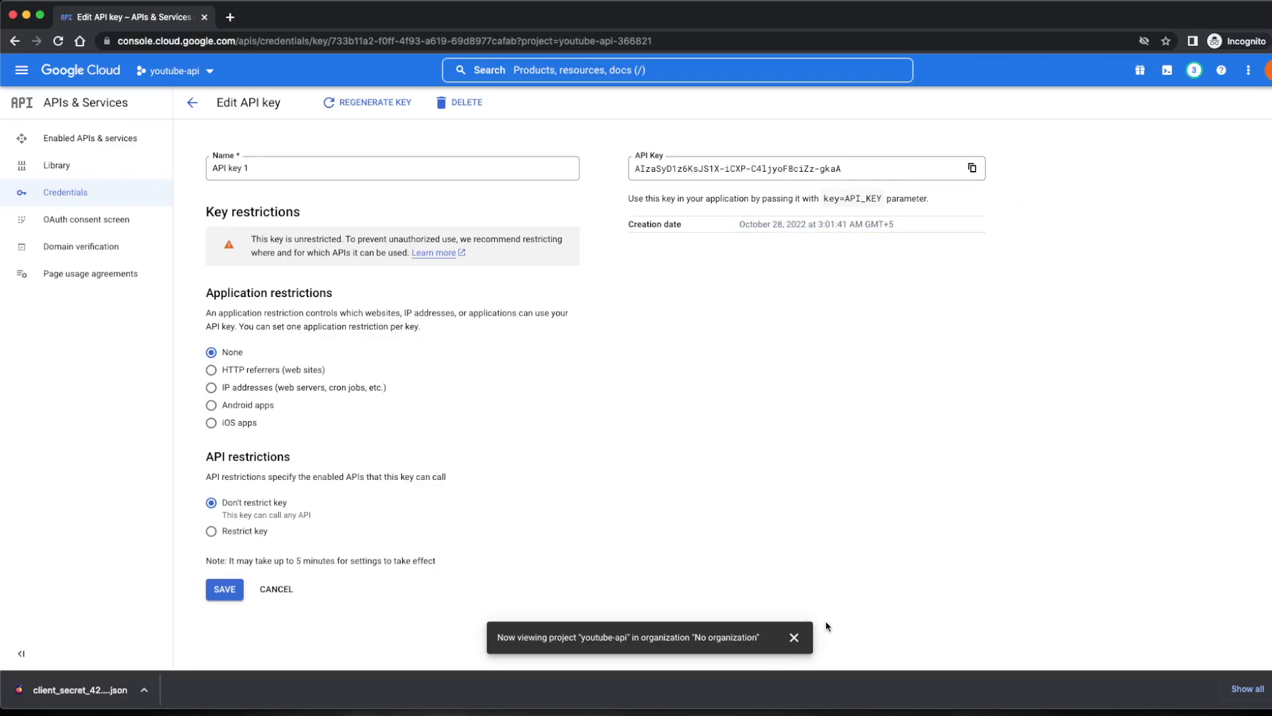
left_click(795, 637)
key("super+Tab")
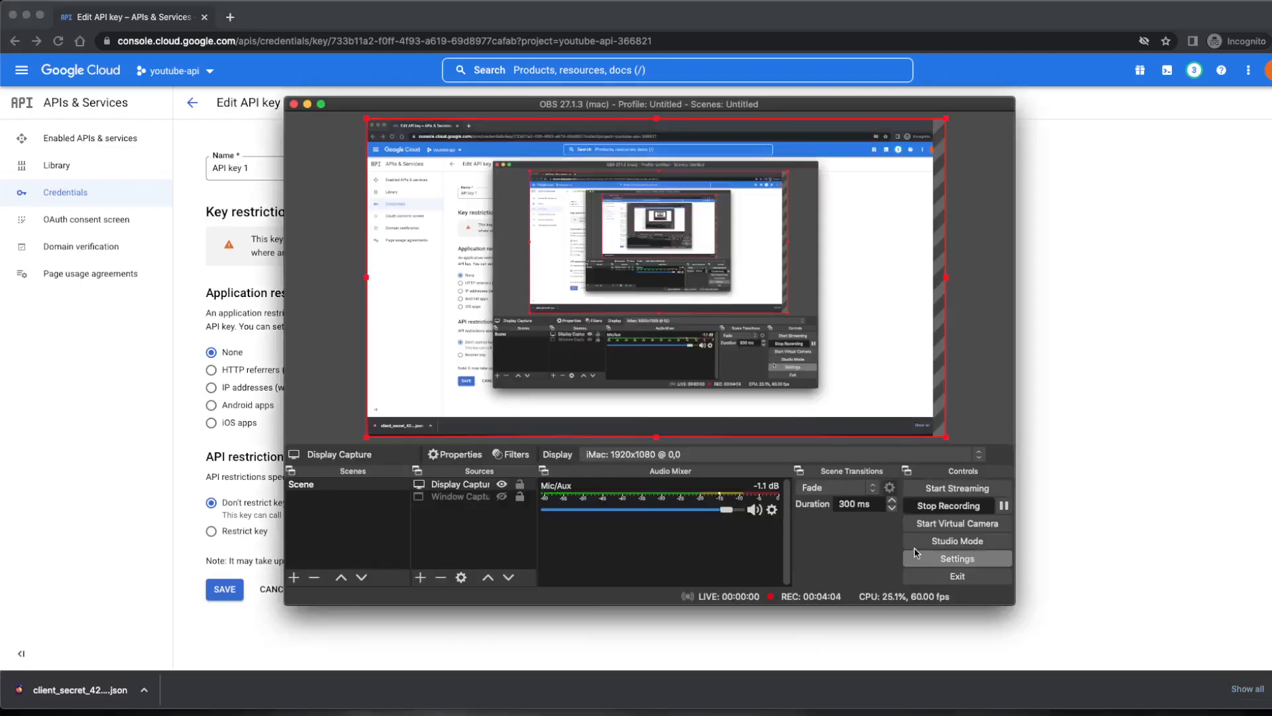